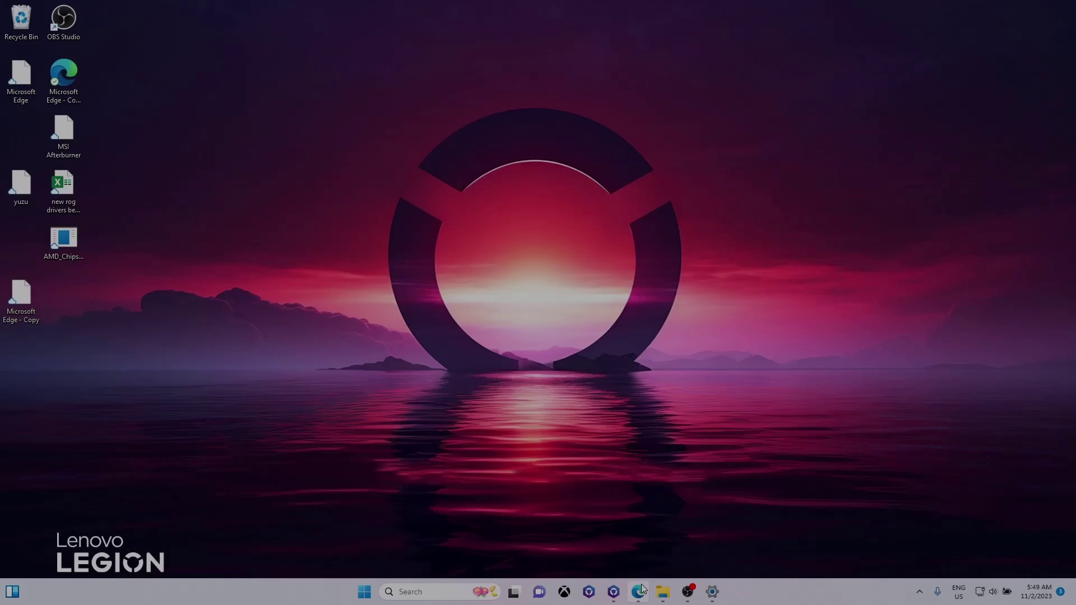
Open the Edge browser and search the web for "macrium reflect".
left_click(640, 592)
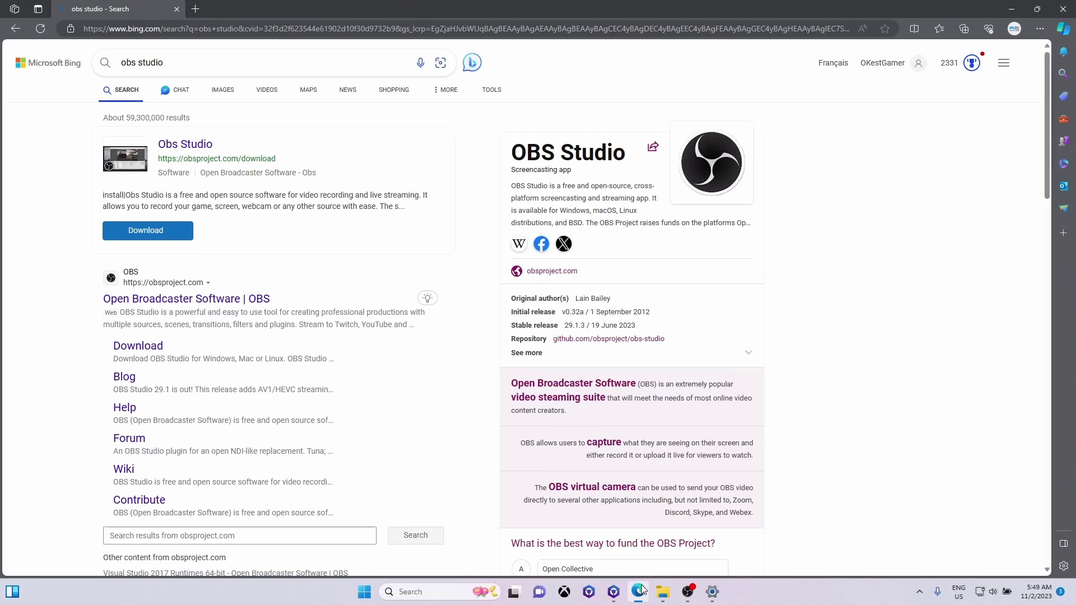
left_click(276, 27)
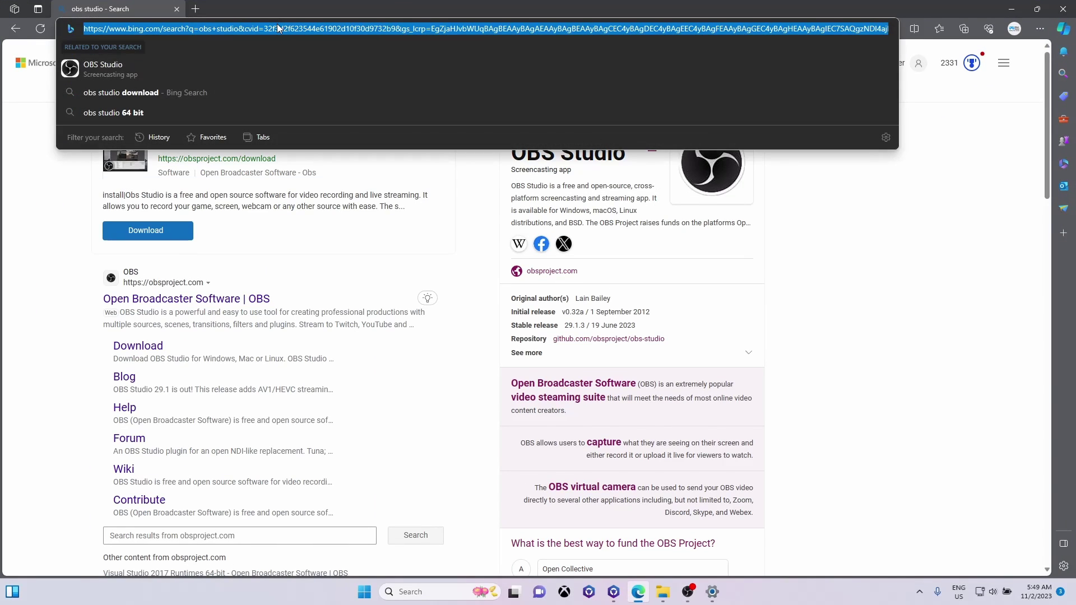
key("BackSpace")
key("Escape")
type("racrium reflect")
key("Return")
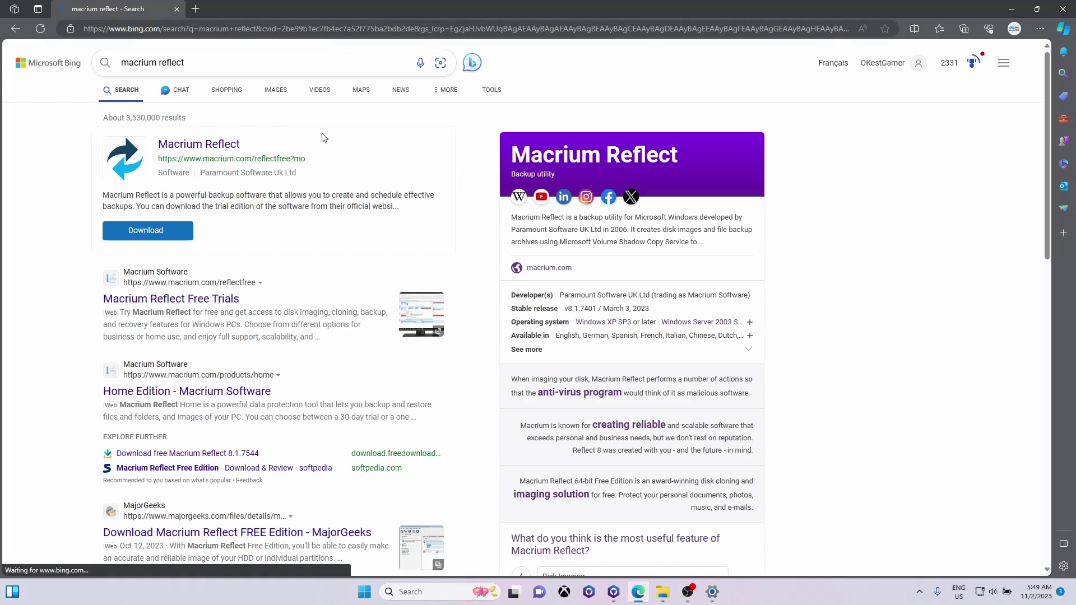
Open the Macrium Reflect Free Trials page and request the free download of the Reflect 8 Home Trial.
left_click(178, 276)
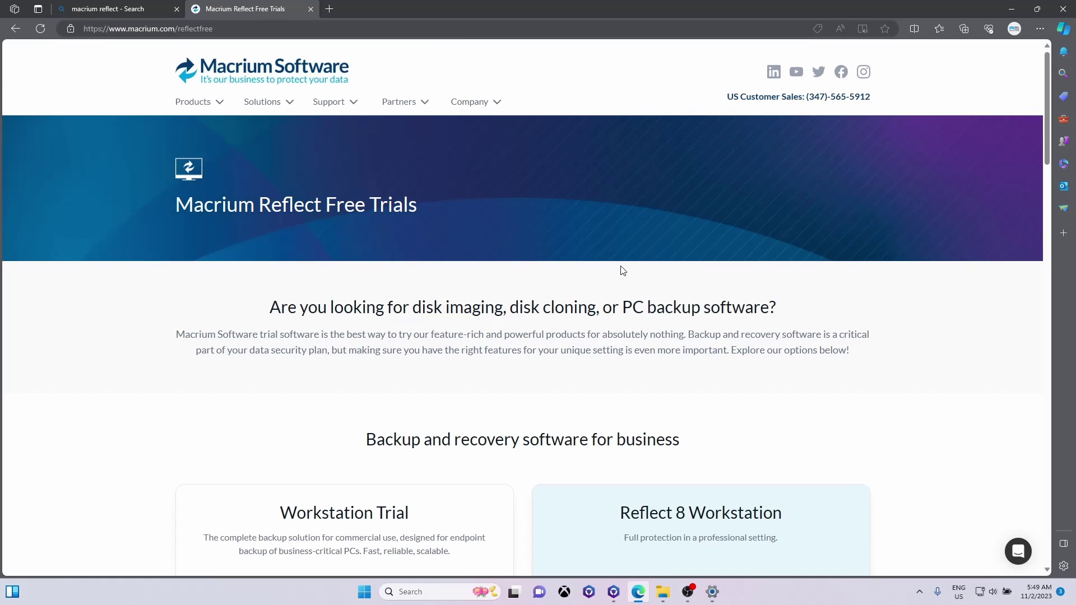
scroll(622, 271, "down", 5)
scroll(518, 267, "down", 10)
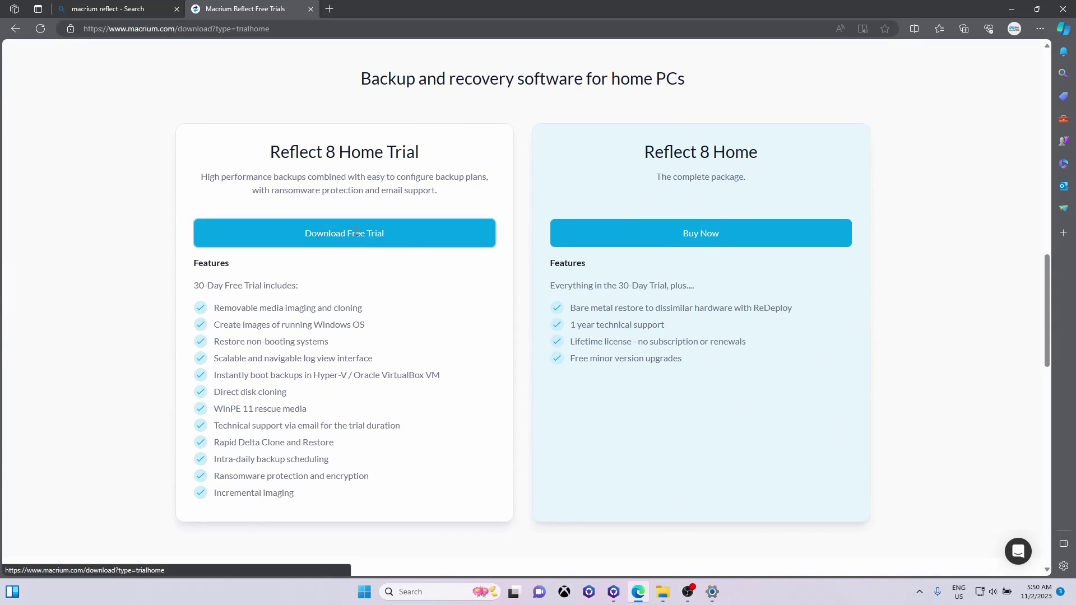
left_click(358, 233)
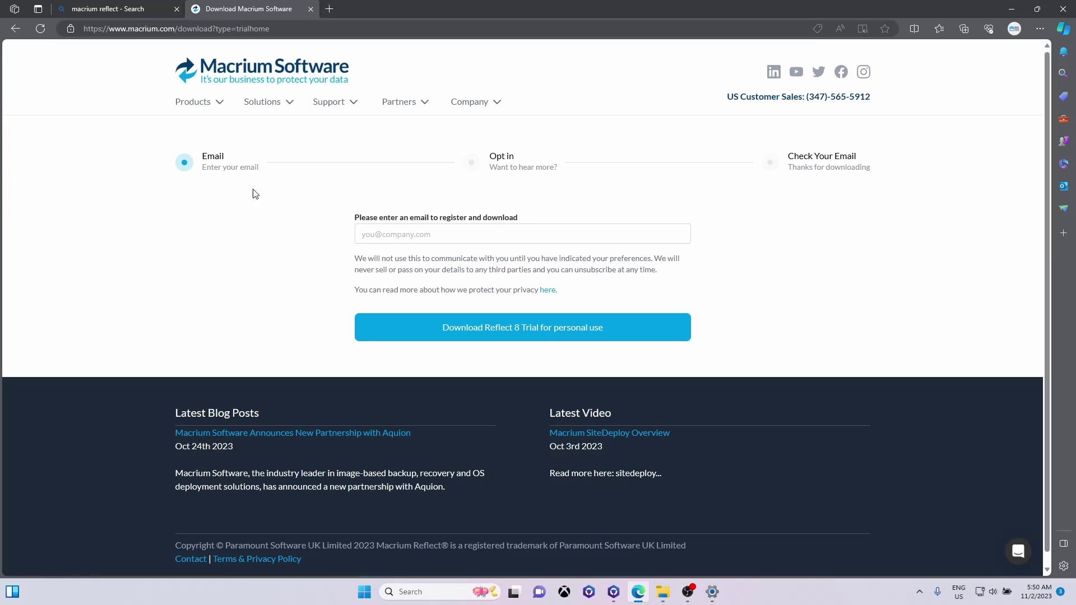
Register for the Reflect 8 personal-use trial with the contact e-mail address, without opting in to news, and submit the download request.
left_click(484, 229)
left_click(493, 252)
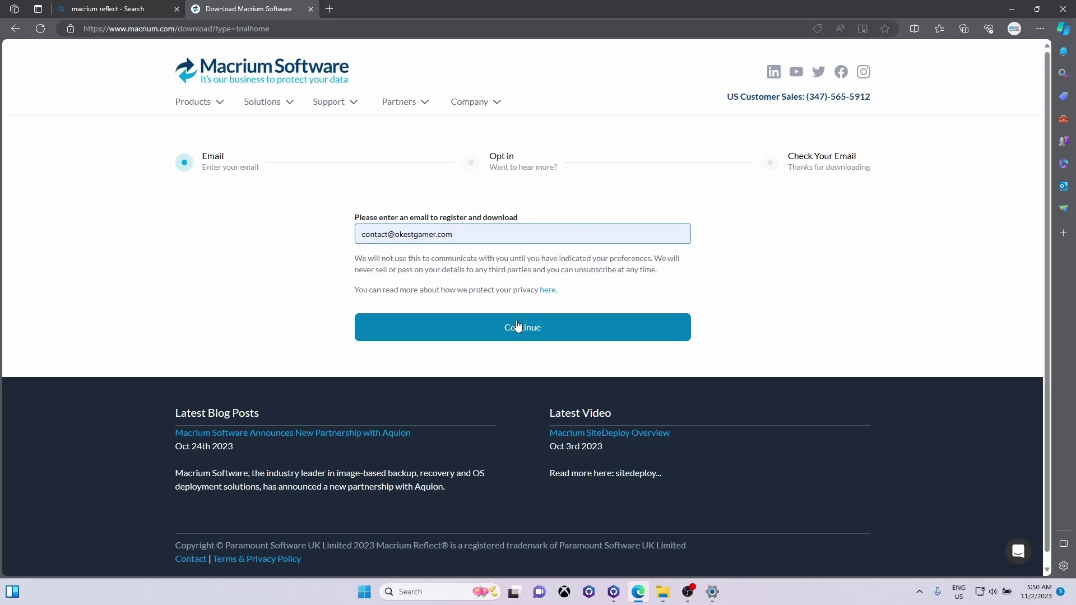
left_click(517, 326)
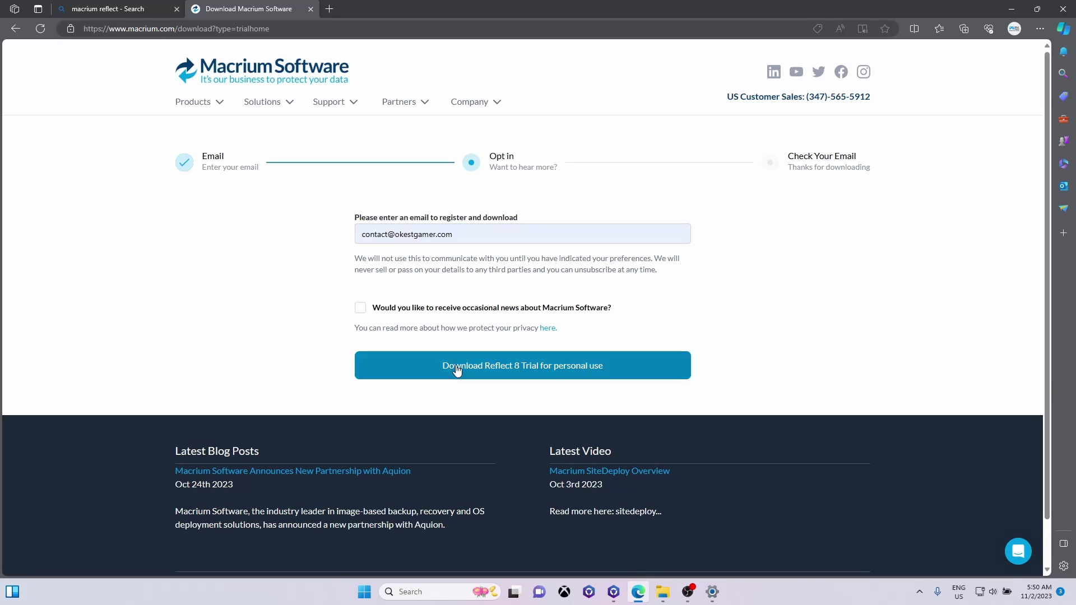
left_click(498, 371)
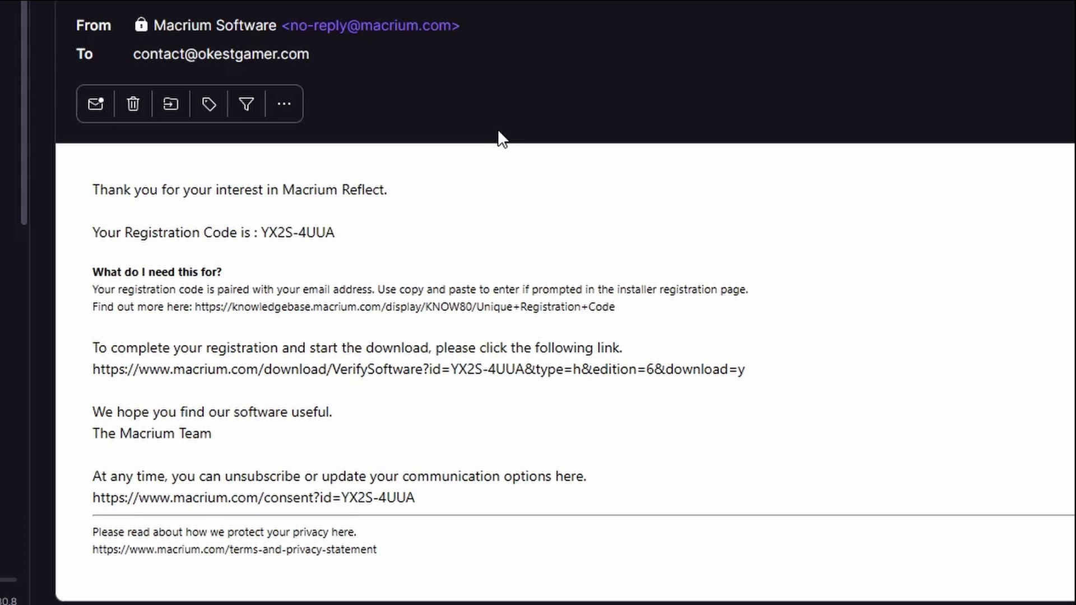
Copy the registration code from the Macrium Software confirmation e-mail.
left_click_drag(333, 233, 274, 232)
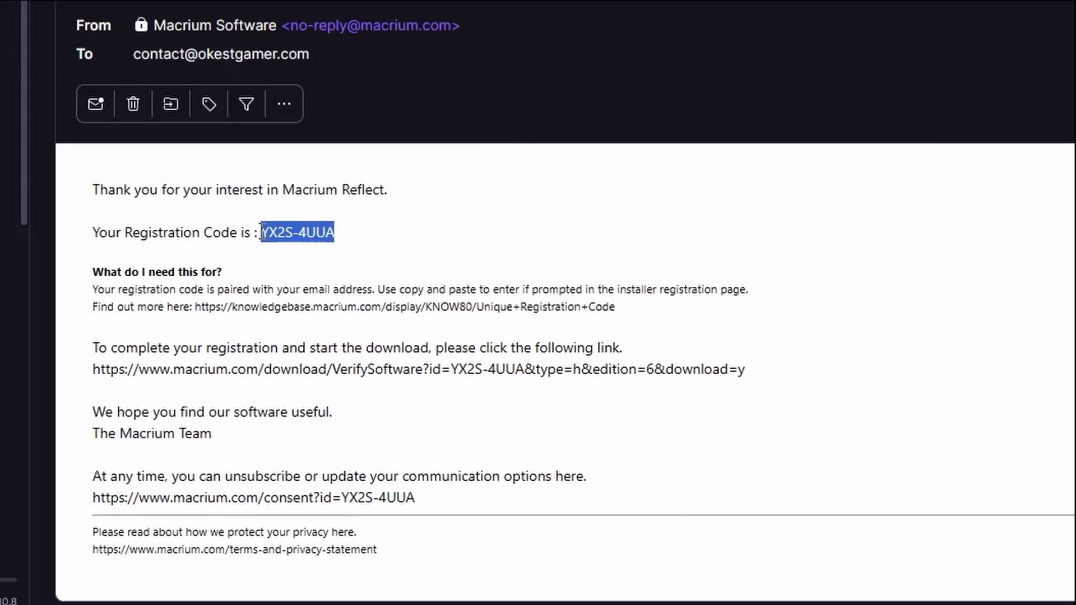
right_click(267, 230)
left_click(319, 246)
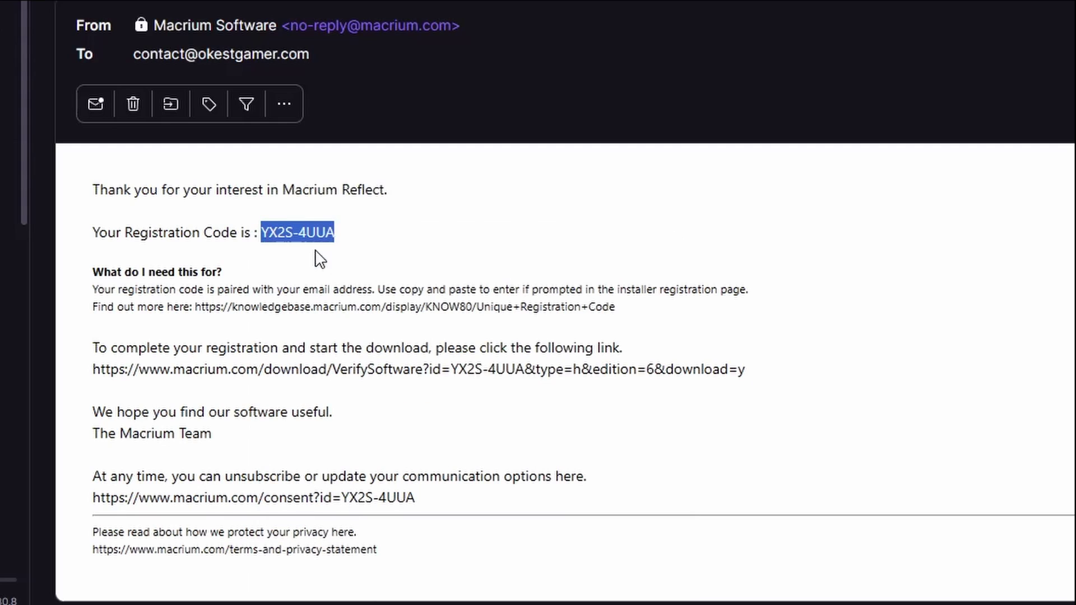
Follow the e-mail's verification link, launch ReflectDLHT.exe and download the Home package with the default download options.
left_click(332, 367)
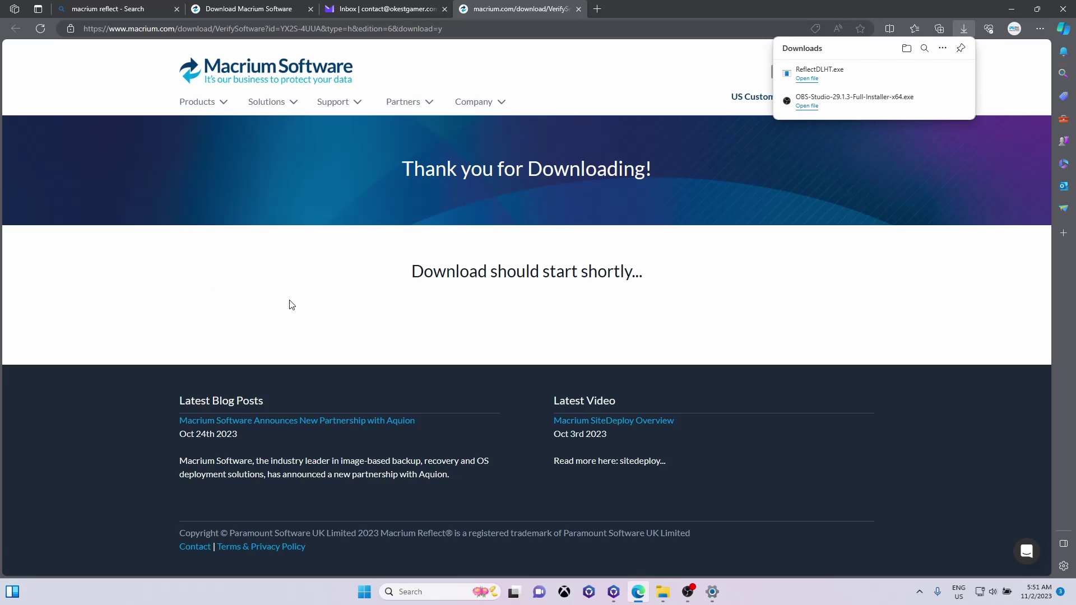
left_click(825, 84)
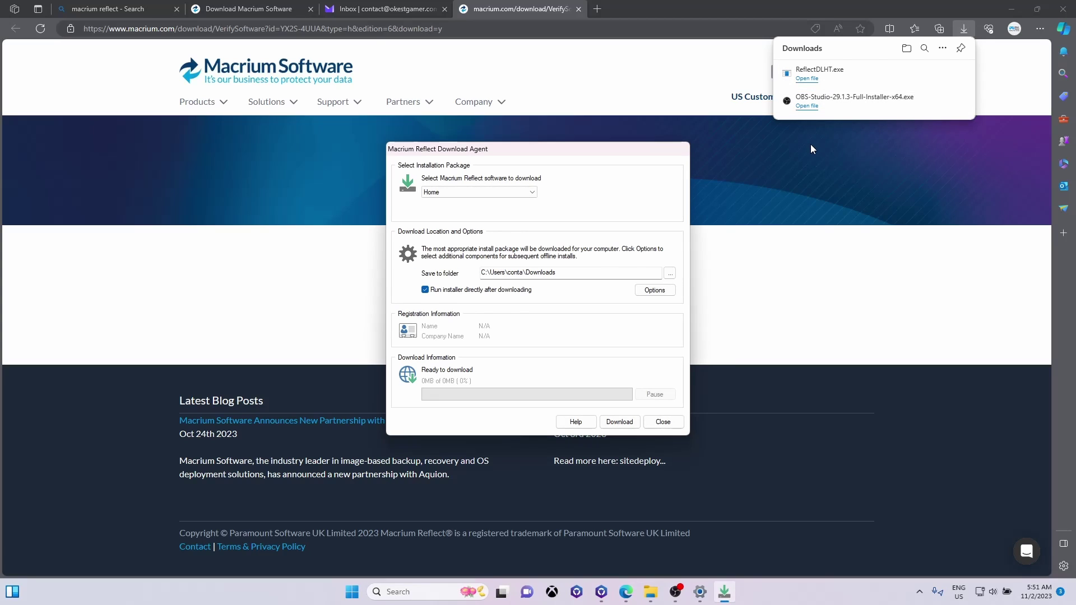
left_click(619, 422)
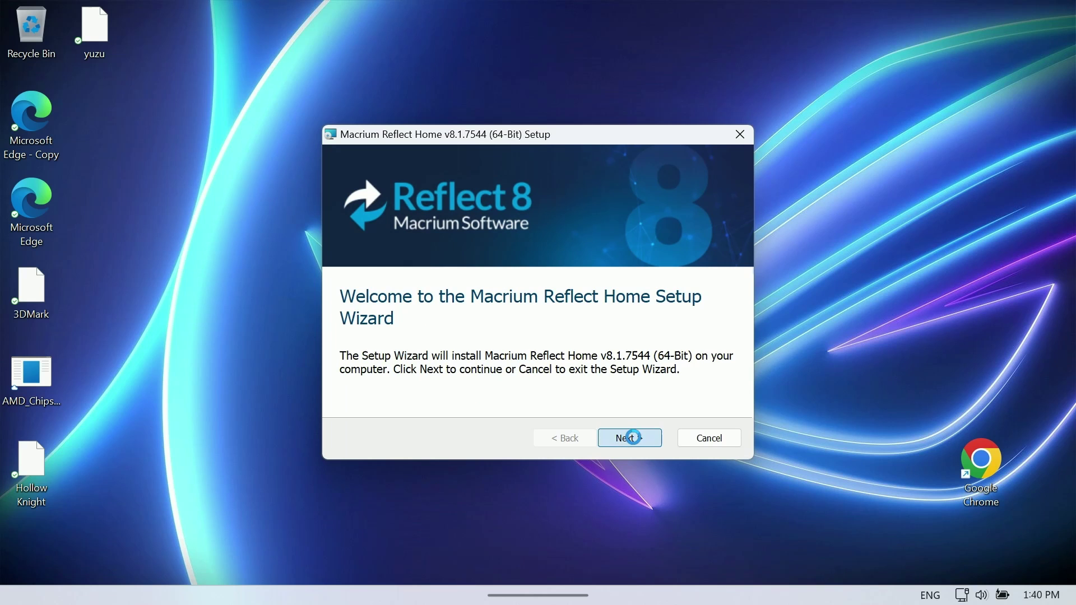
Accept the license agreement in the Macrium Reflect Home setup and proceed with the 30 day trial.
left_click(624, 438)
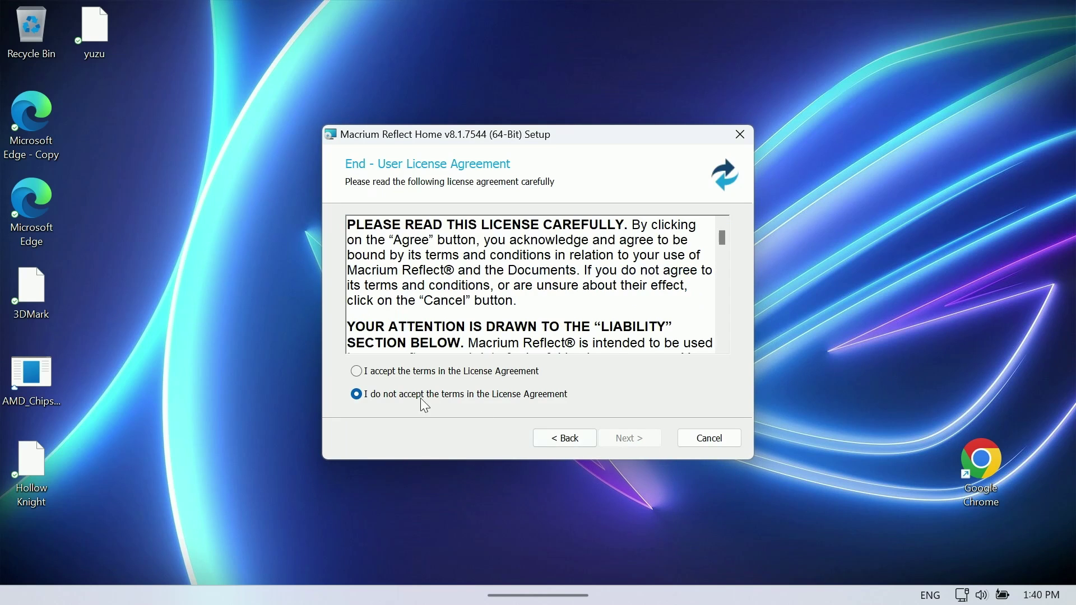
left_click(414, 372)
left_click(626, 442)
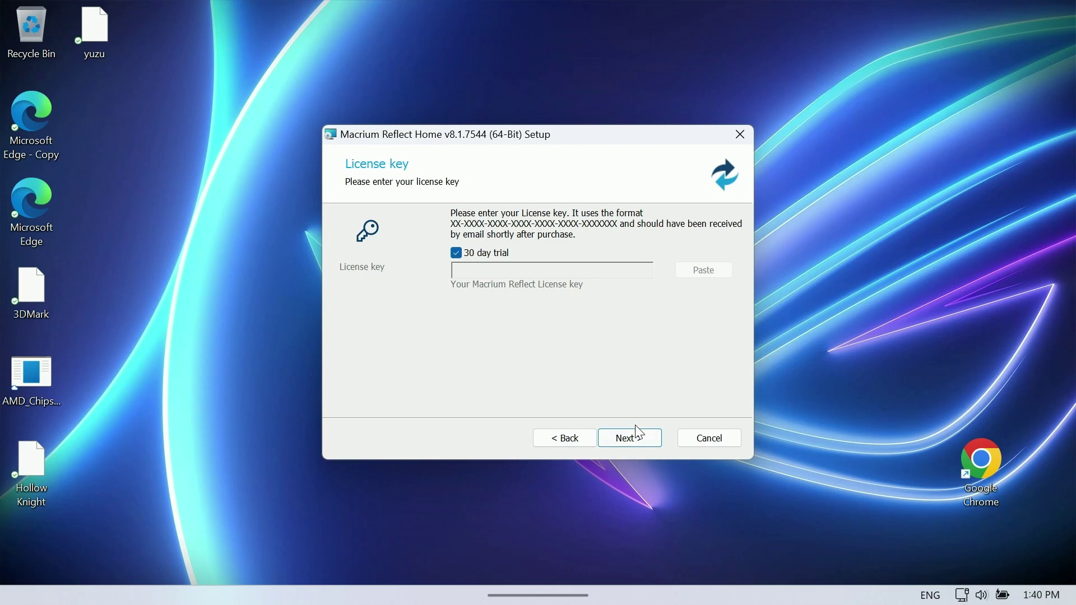
left_click(632, 442)
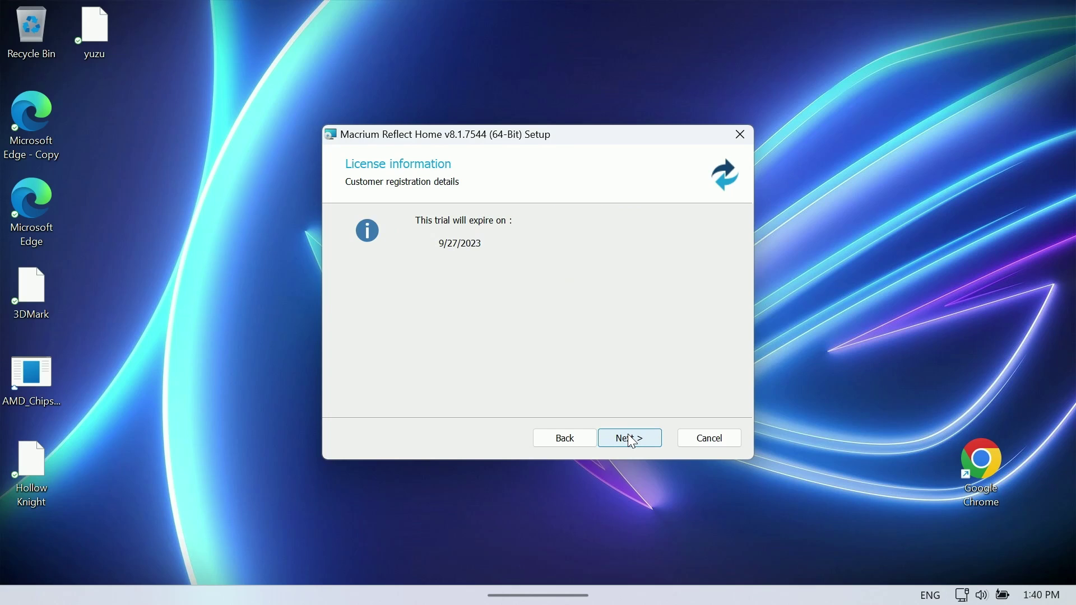
left_click(632, 442)
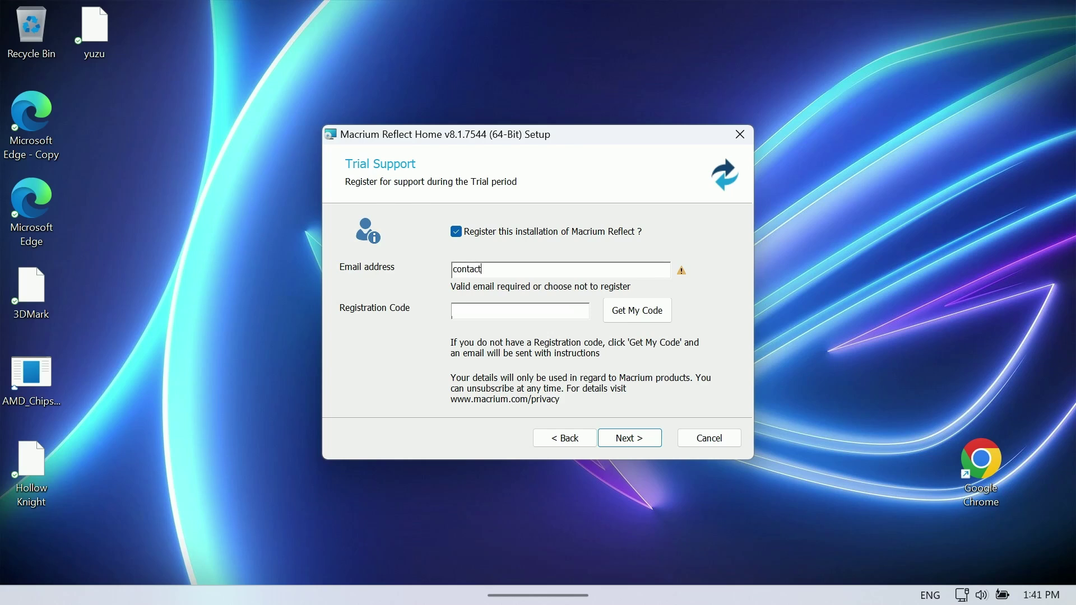
Register the installation with the e-mail address and registration code, and complete the Macrium Reflect Home setup.
left_click(642, 443)
left_click(643, 441)
left_click(643, 439)
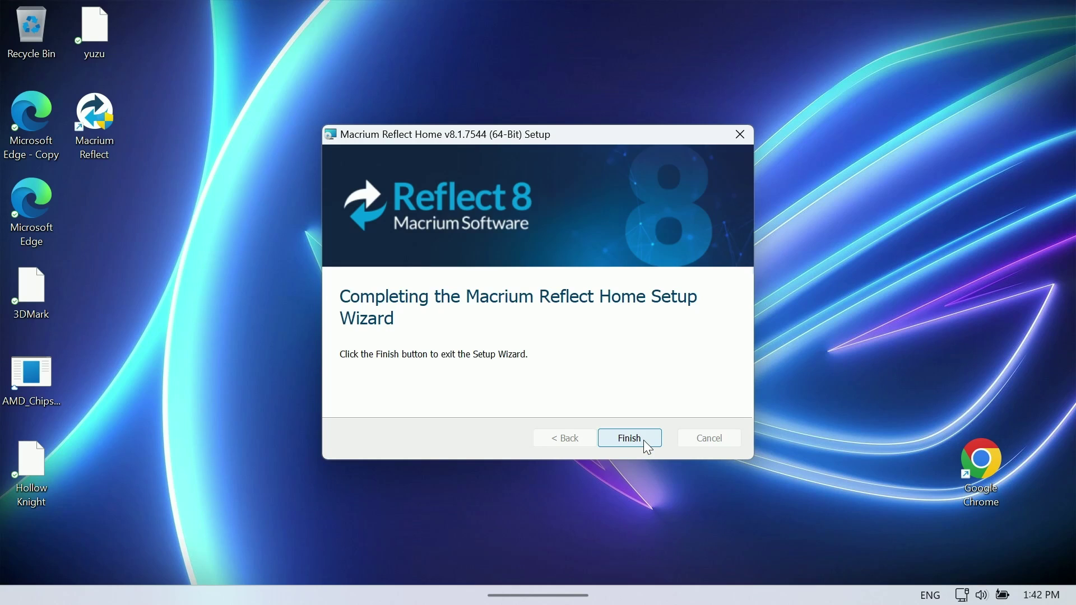
left_click(644, 440)
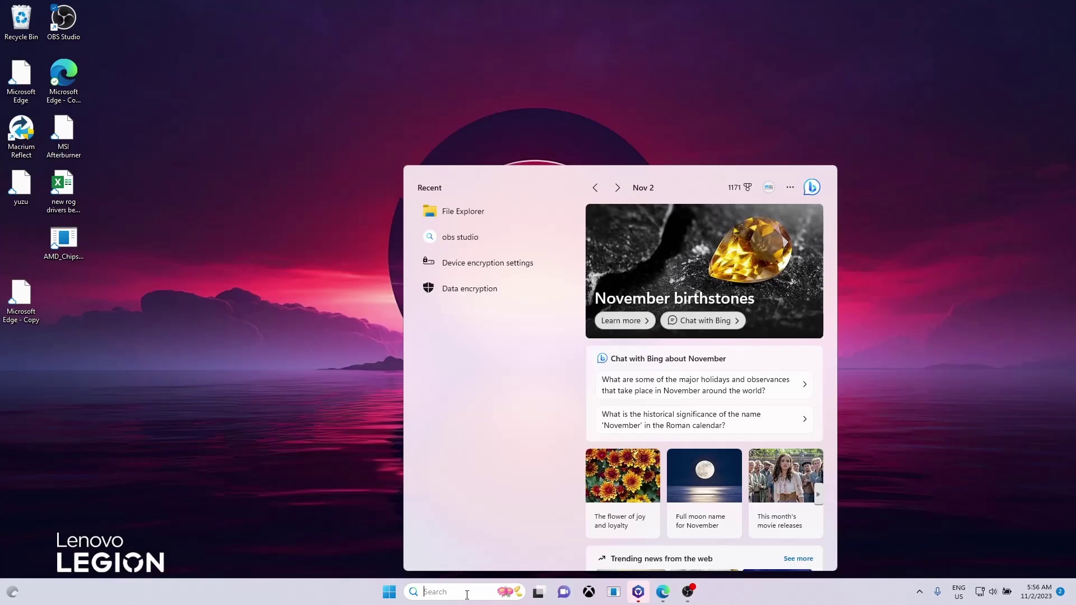
Launch Macrium Reflect, set its interface theme to Dark Mode - Light Gray and maximize the window.
type("macri")
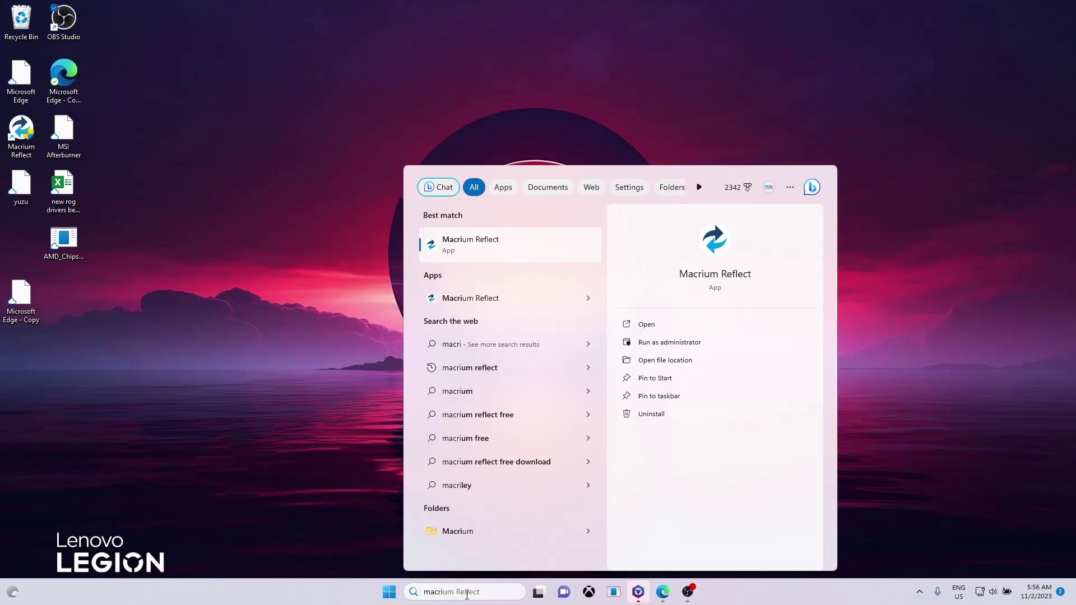
key("Return")
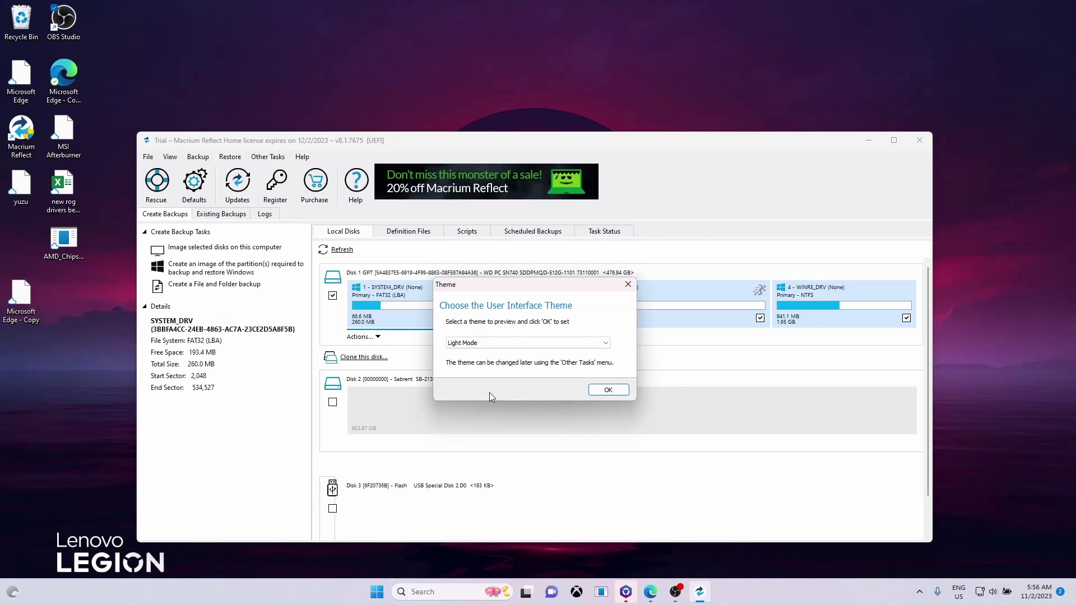
left_click(592, 348)
left_click(583, 367)
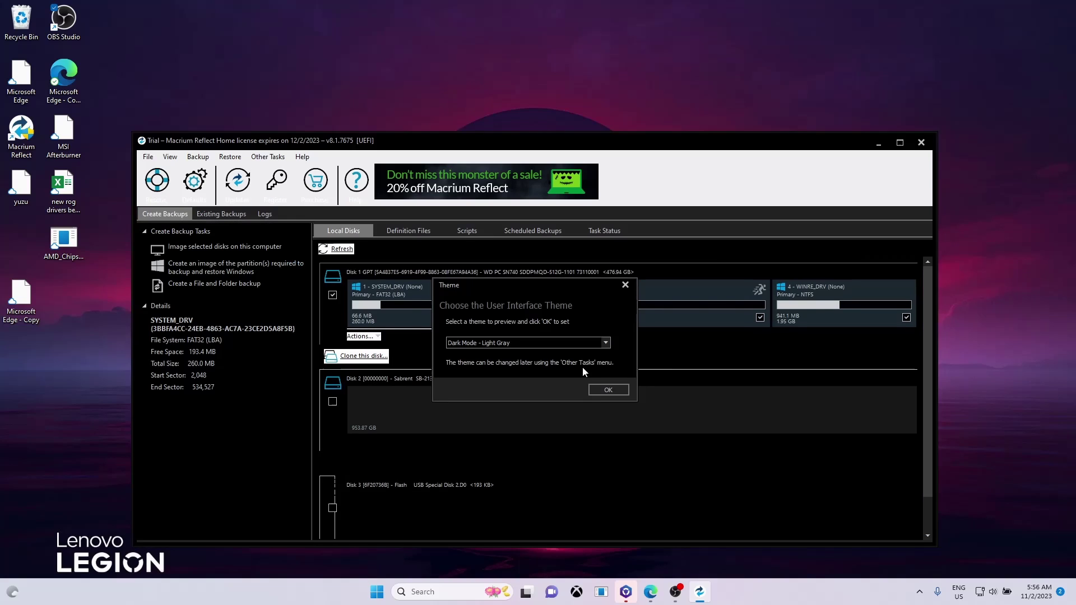
left_click(604, 390)
left_click(1055, 544)
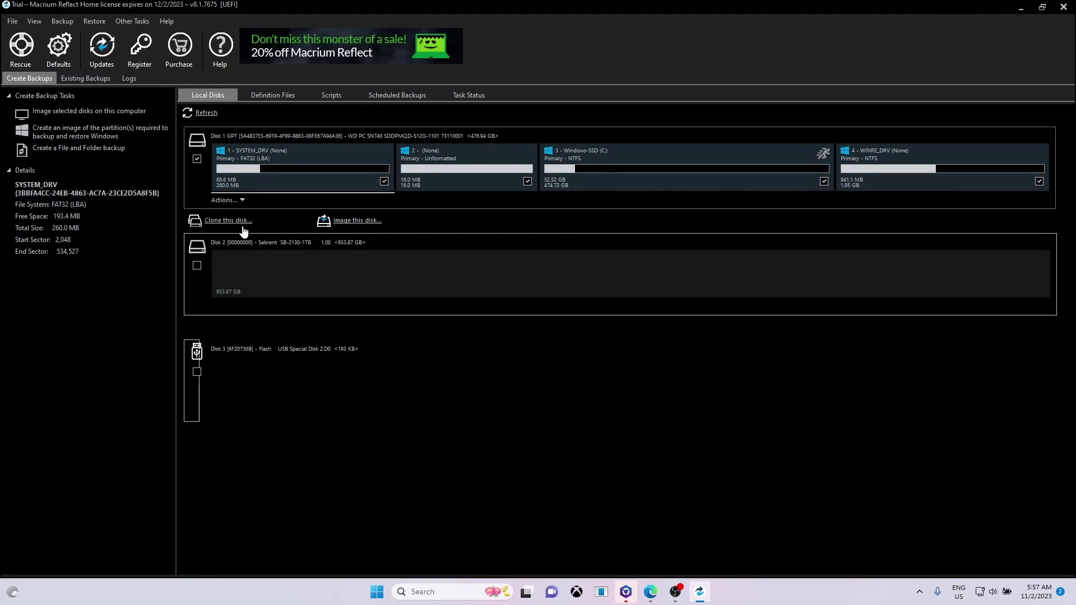
Set up a clone of Disk 1 onto the Sabrent SB-2130-1TB disk, shrinking or extending the copied partitions to fill the target.
left_click(238, 223)
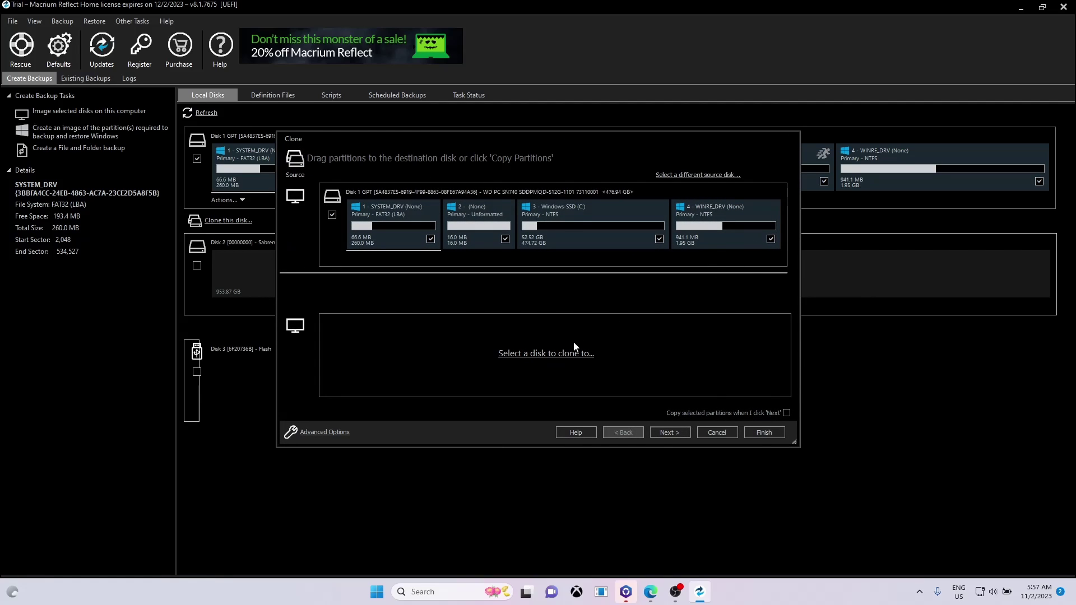
left_click(559, 354)
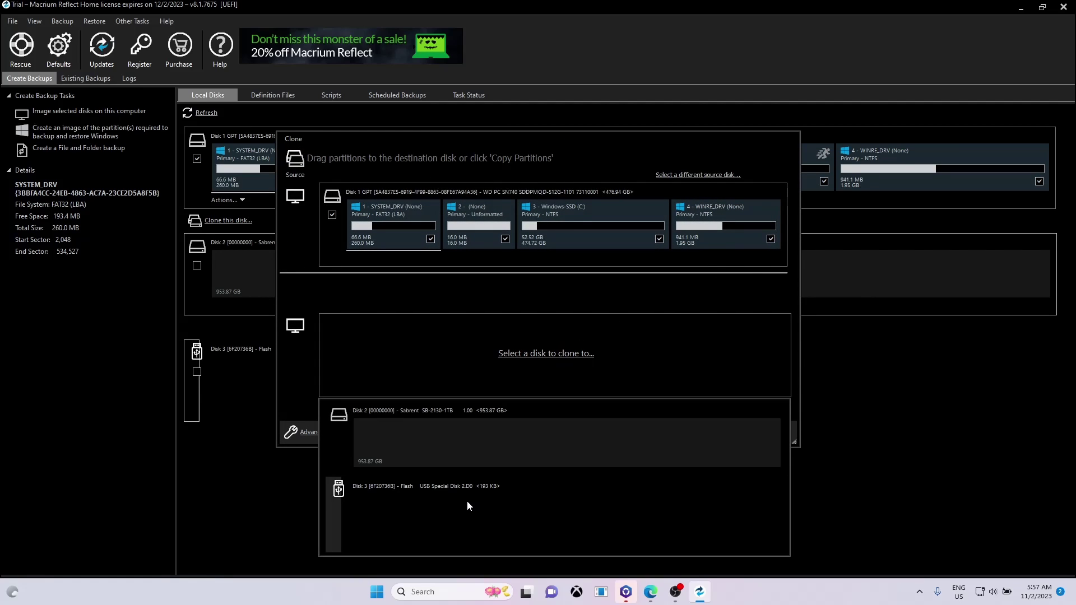
left_click(489, 431)
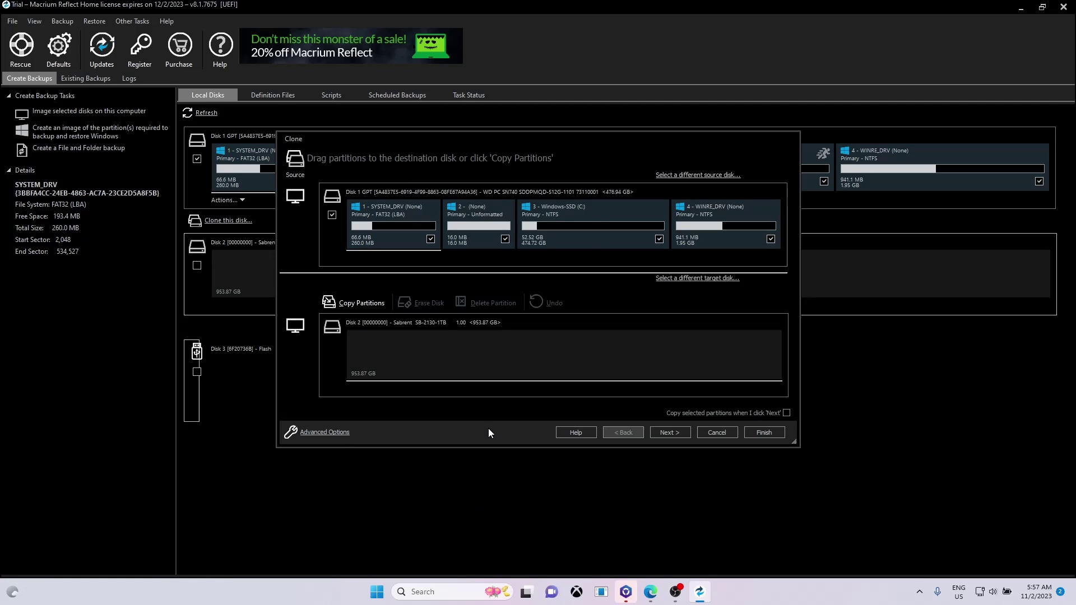
left_click(369, 303)
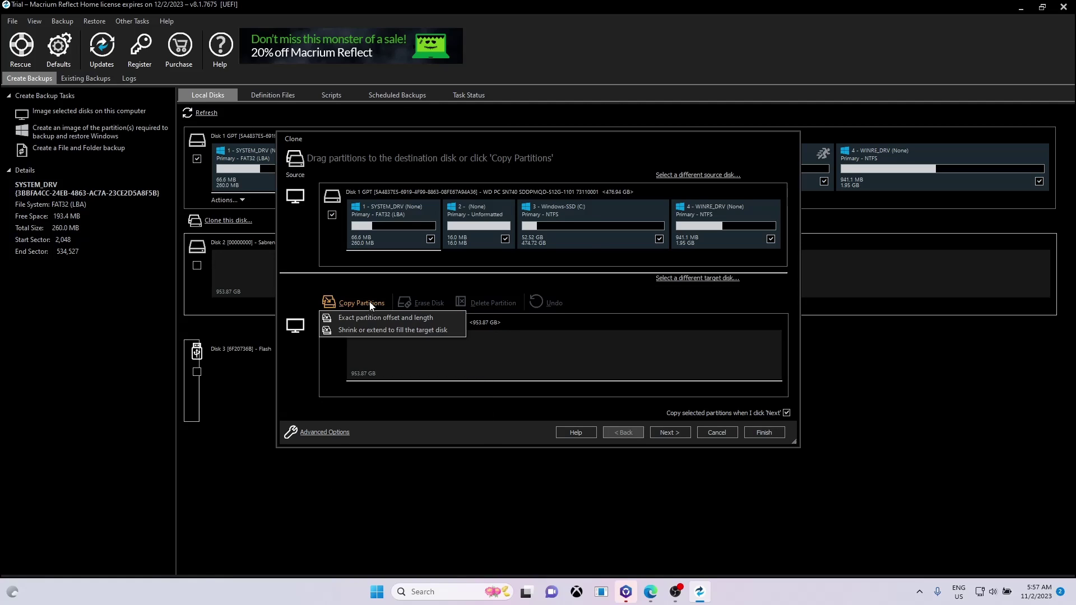
left_click(387, 330)
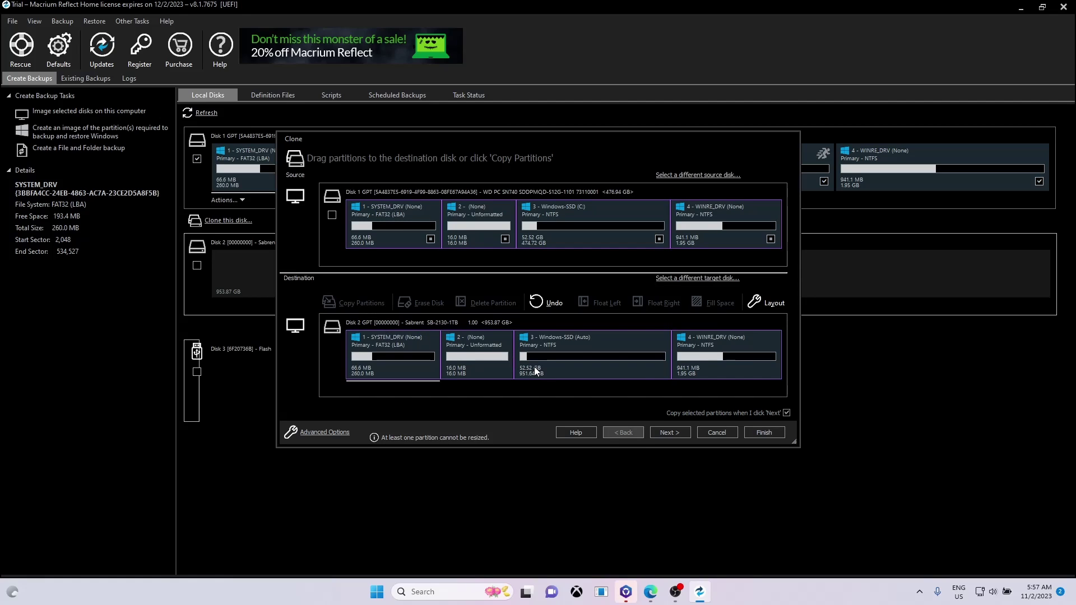
Run the clone immediately without a schedule, saving it as backup definition My Clone(2), and close the completed clone report.
left_click(673, 430)
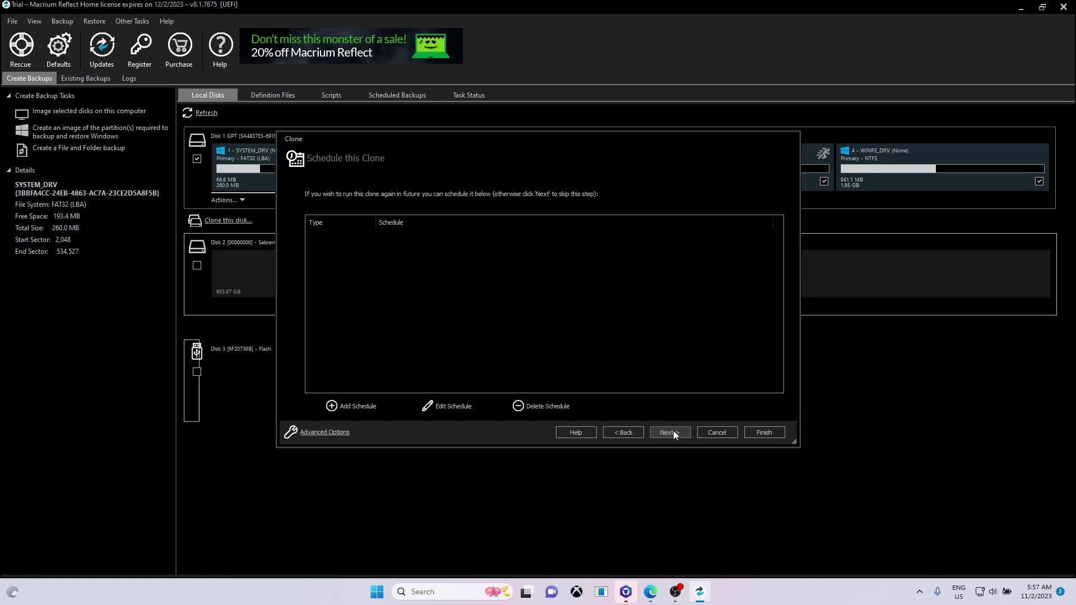
left_click(673, 432)
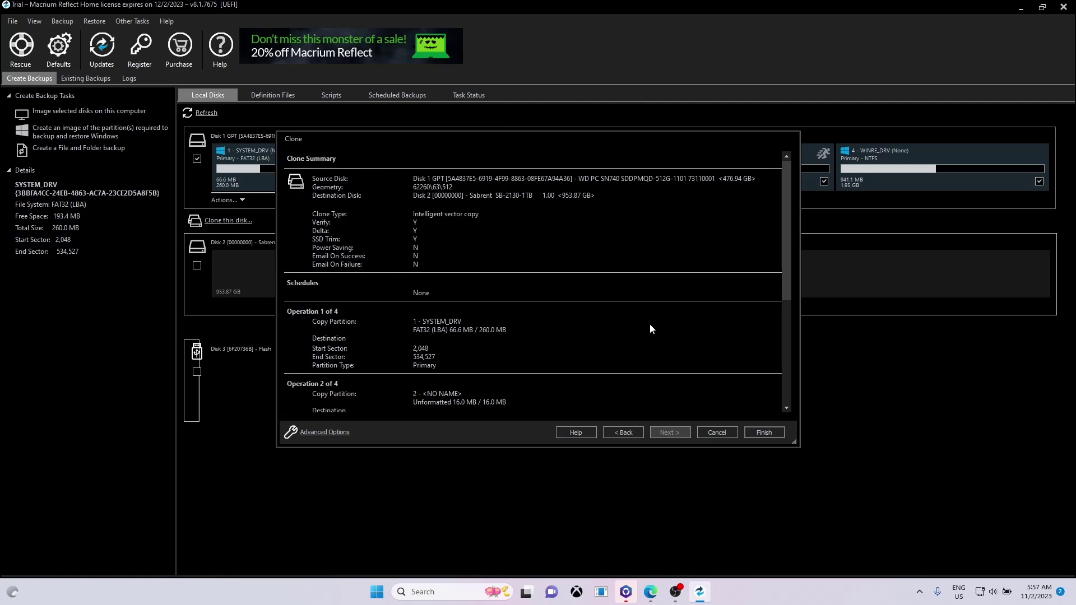
scroll(649, 327, "down", 5)
left_click(764, 433)
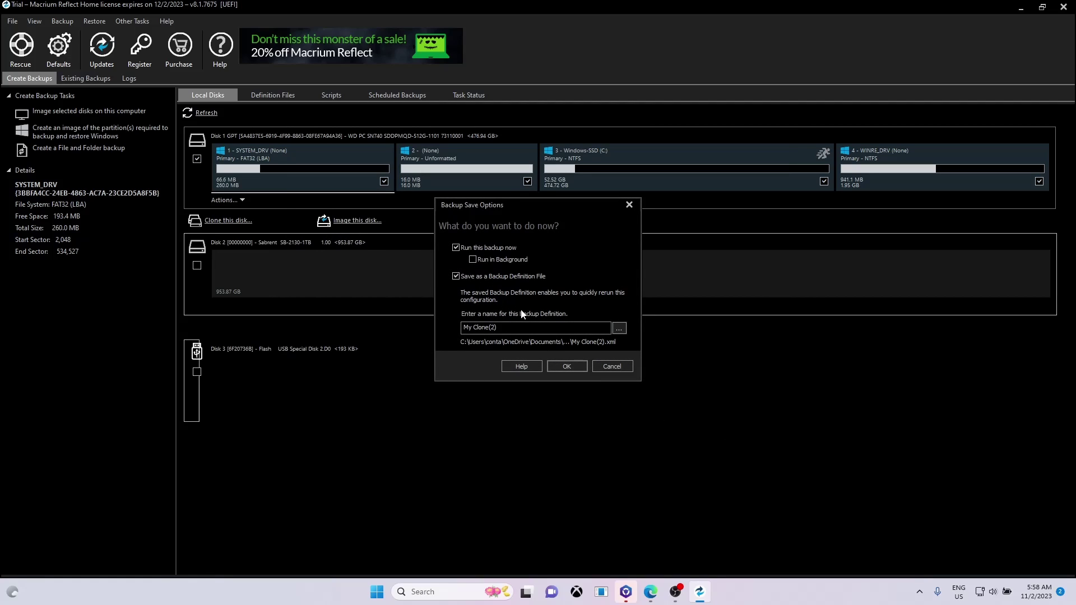
left_click(567, 366)
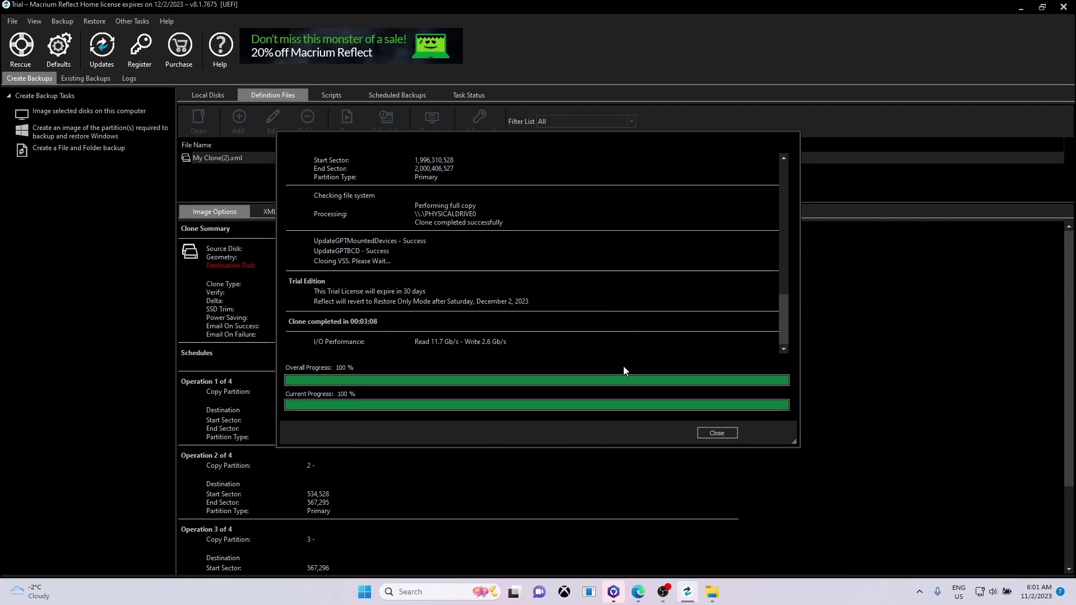
left_click(717, 433)
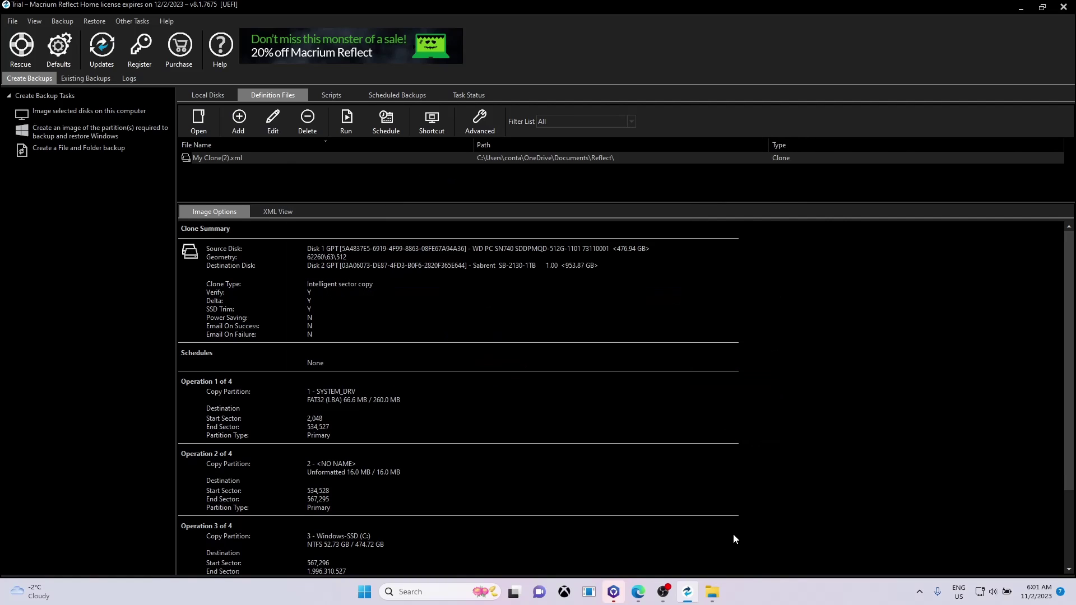
left_click(1020, 7)
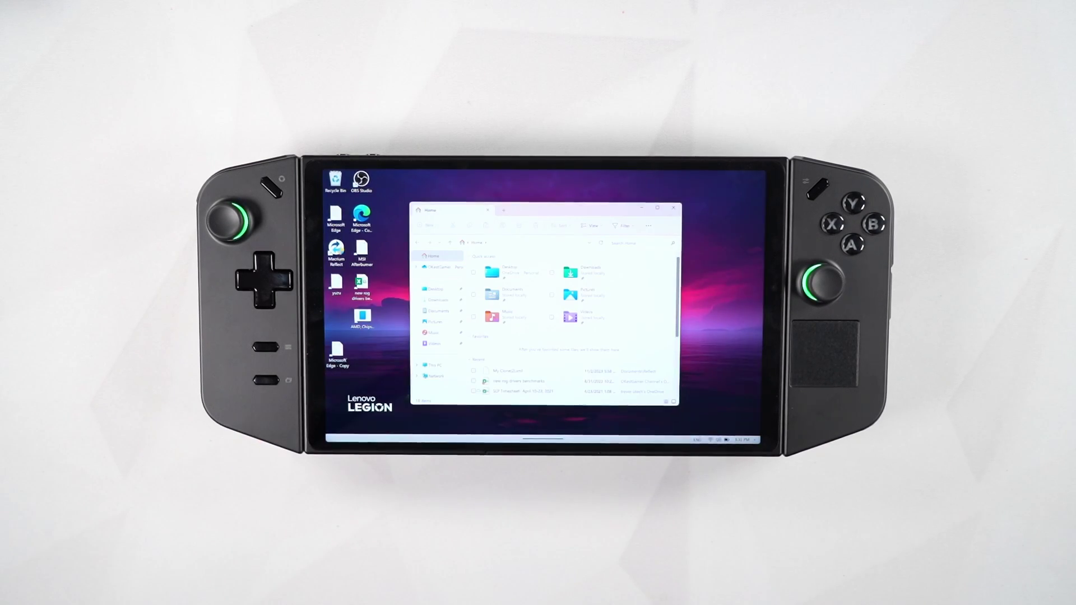
left_click(657, 207)
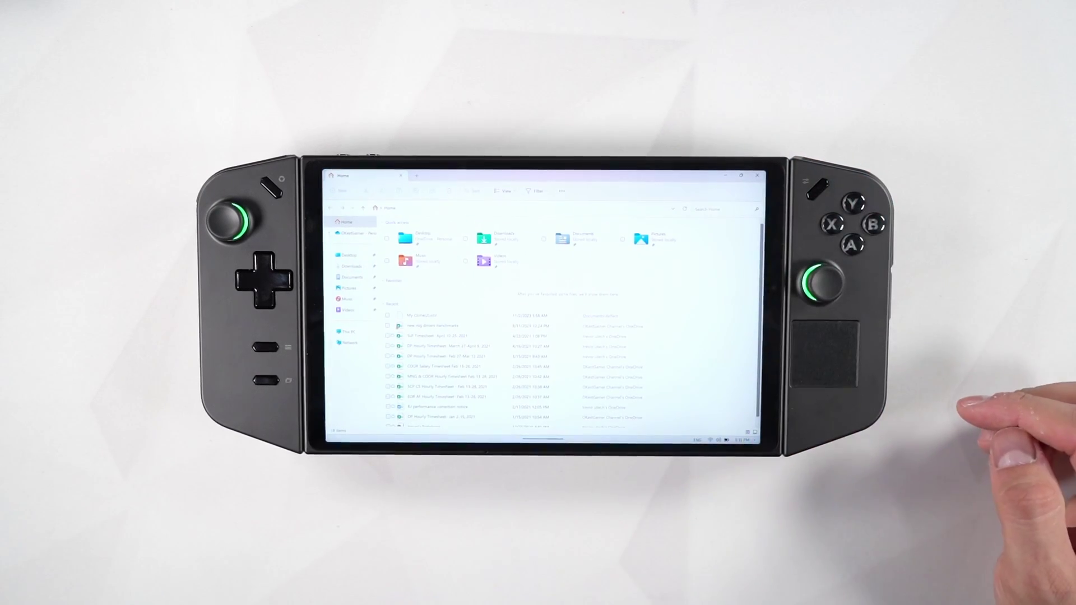
left_click(348, 331)
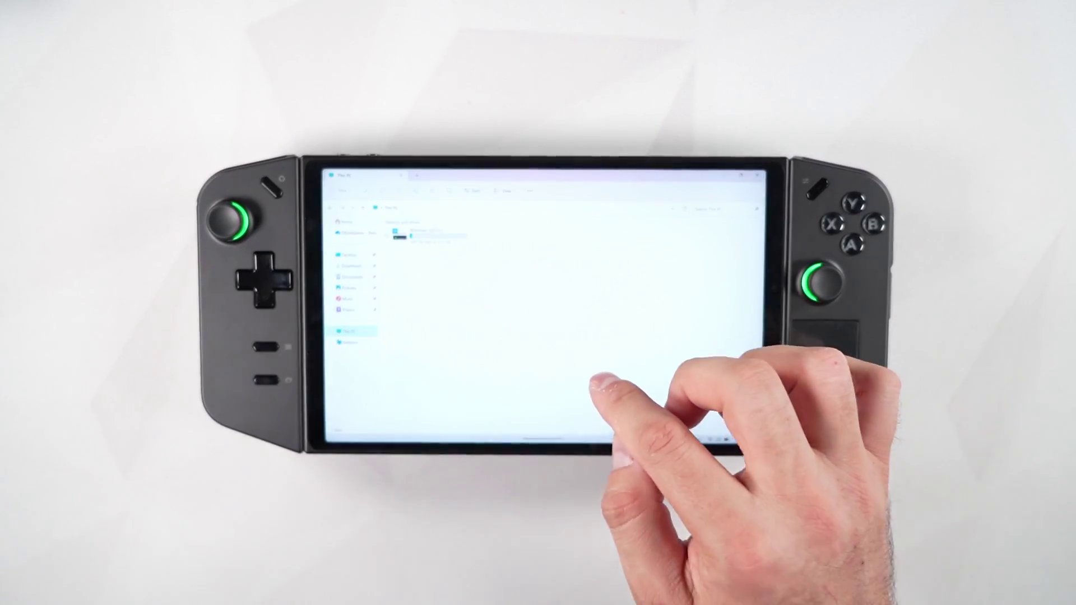
left_click(426, 234)
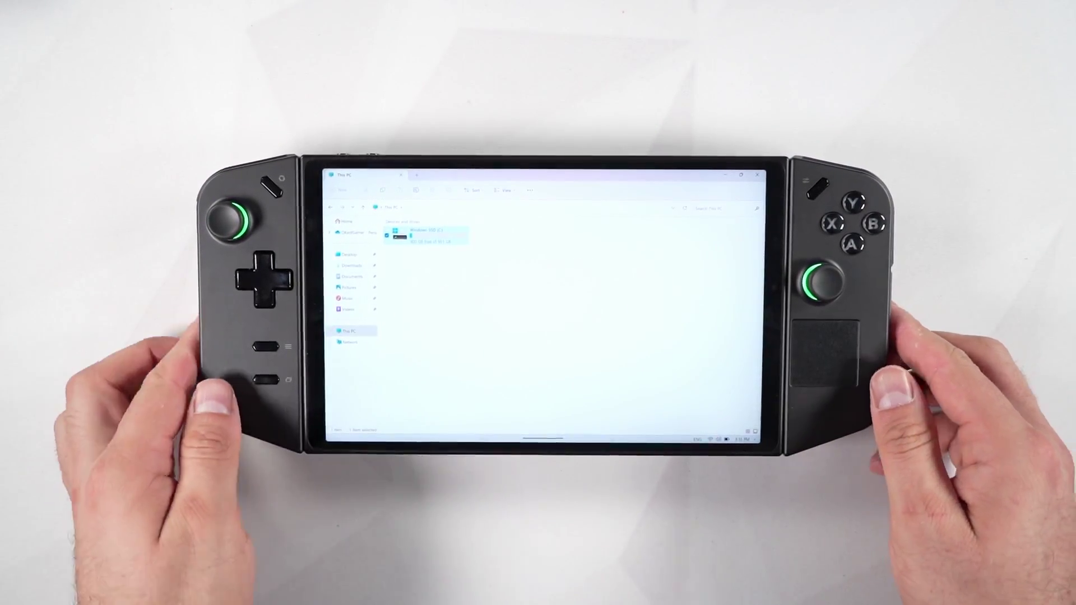